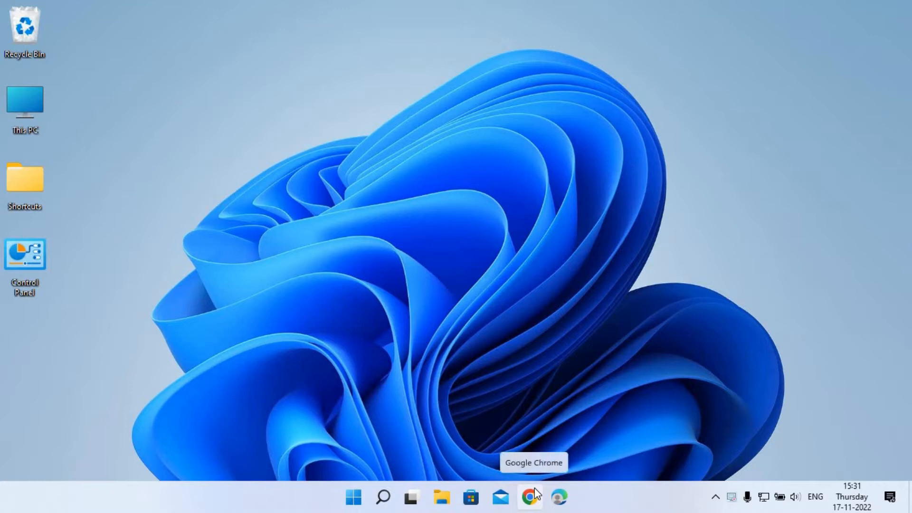
# Step: Open python.org in a maximized Google Chrome window and download the Python 3.11.0 installer for Windows
pyautogui.click(535, 488)
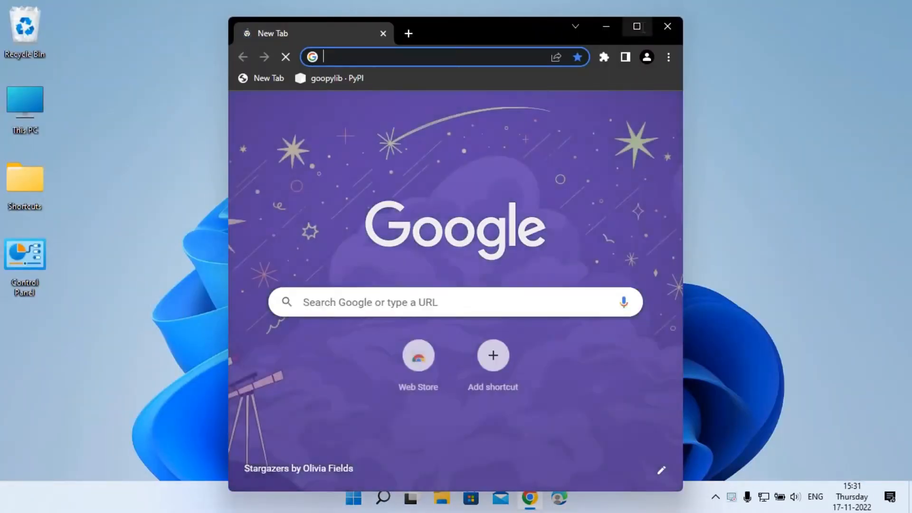
pyautogui.click(641, 25)
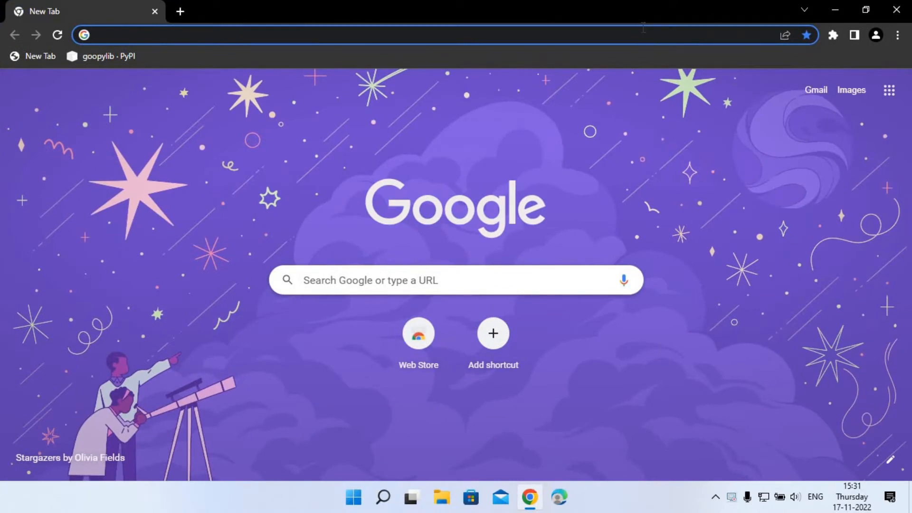
pyautogui.write('python.')
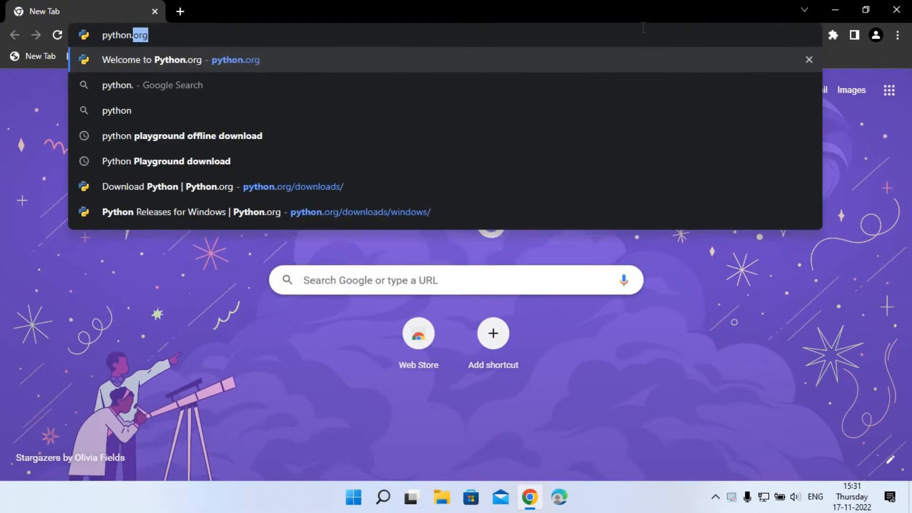
pyautogui.write('org')
pyautogui.press('Return')
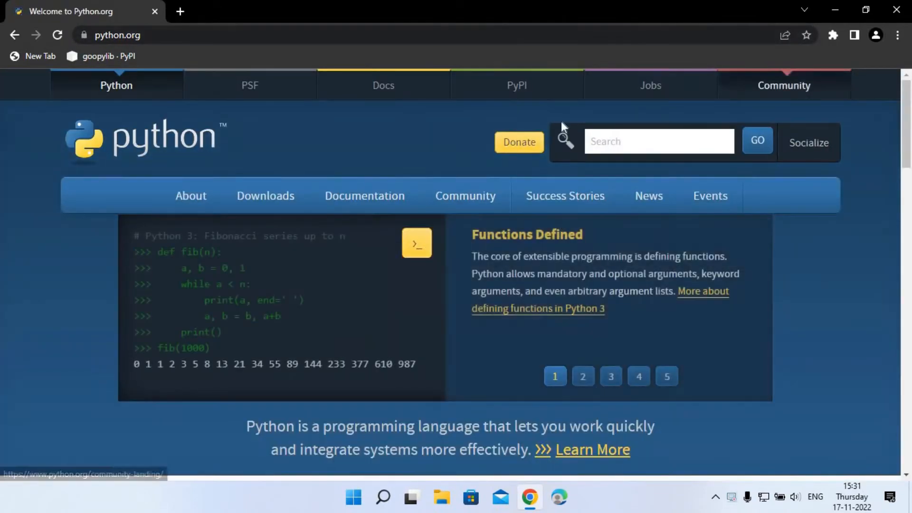
pyautogui.moveTo(261, 195)
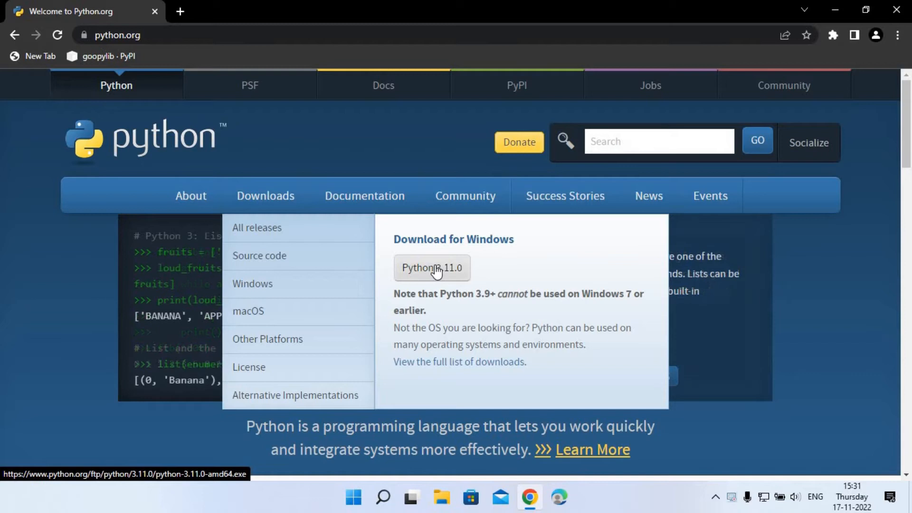
pyautogui.click(424, 280)
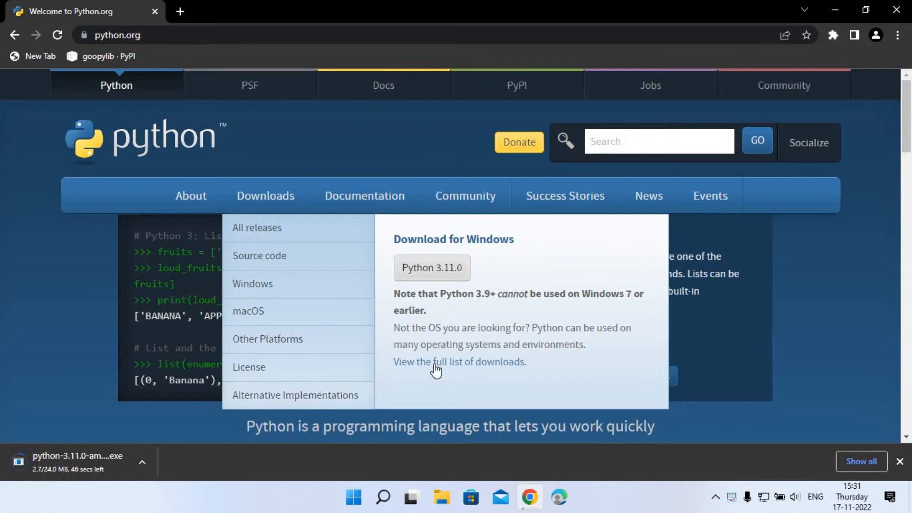
# Step: Open the full list of Python downloads and look through the releases by version number and the rest of the page
pyautogui.click(444, 366)
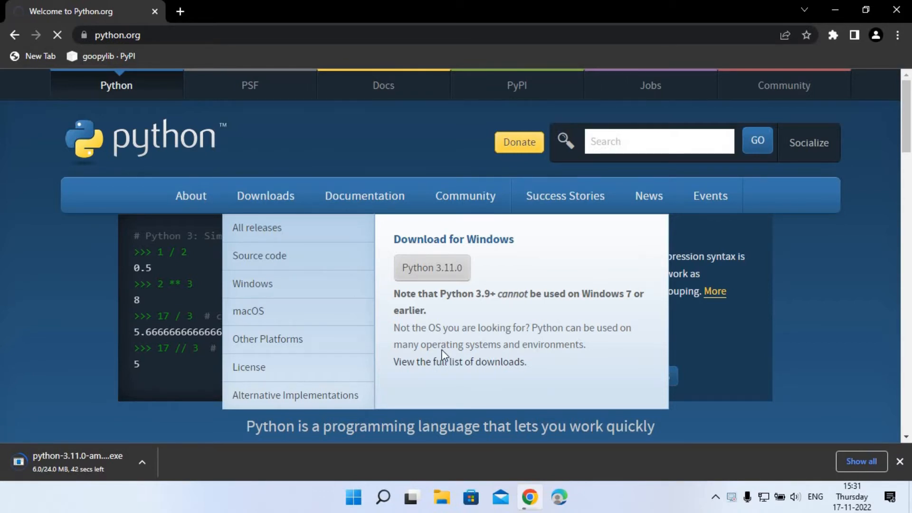
pyautogui.scroll(-2, 350, 286)
pyautogui.scroll(-10, 331, 267)
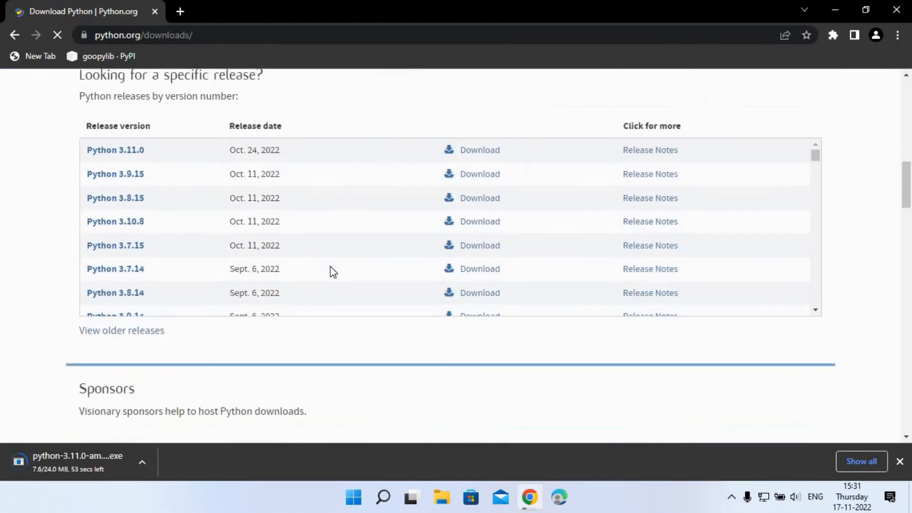
pyautogui.scroll(-7, 478, 262)
pyautogui.scroll(-8, 478, 262)
pyautogui.scroll(-10, 477, 264)
pyautogui.scroll(-12, 475, 258)
pyautogui.scroll(-7, 490, 366)
pyautogui.scroll(-13, 465, 342)
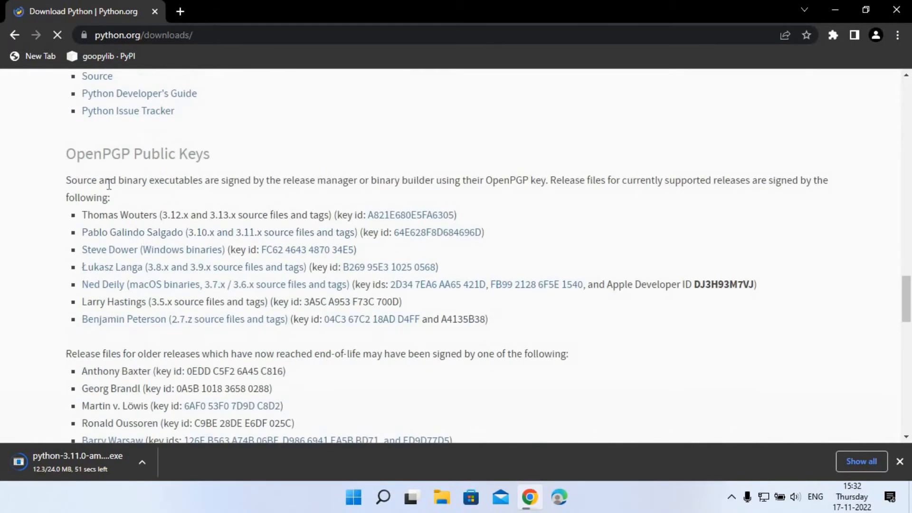
pyautogui.scroll(-5, 775, 379)
pyautogui.scroll(20, 776, 378)
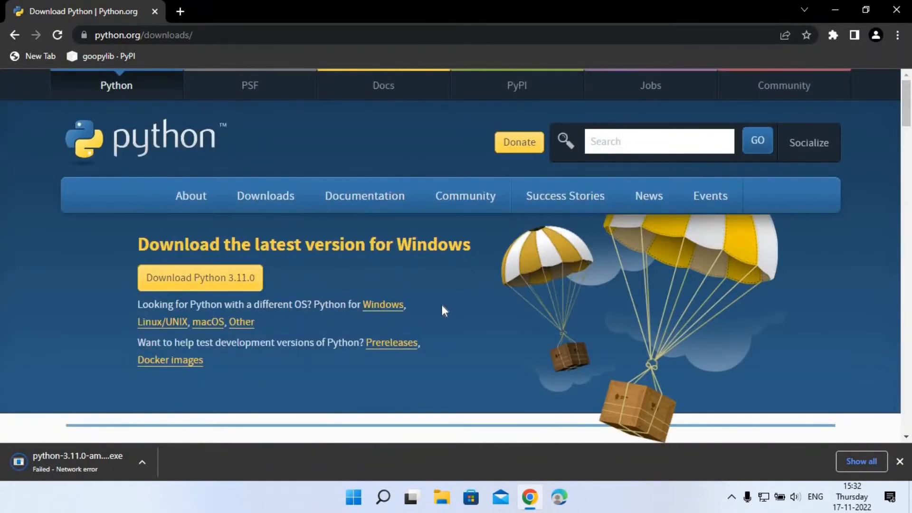
# Step: Resume the interrupted python-3.11.0-amd64.exe download, check its progress in the download list and close the browser
pyautogui.hotkey('ctrl', 'j')
pyautogui.click(336, 220)
pyautogui.click(315, 13)
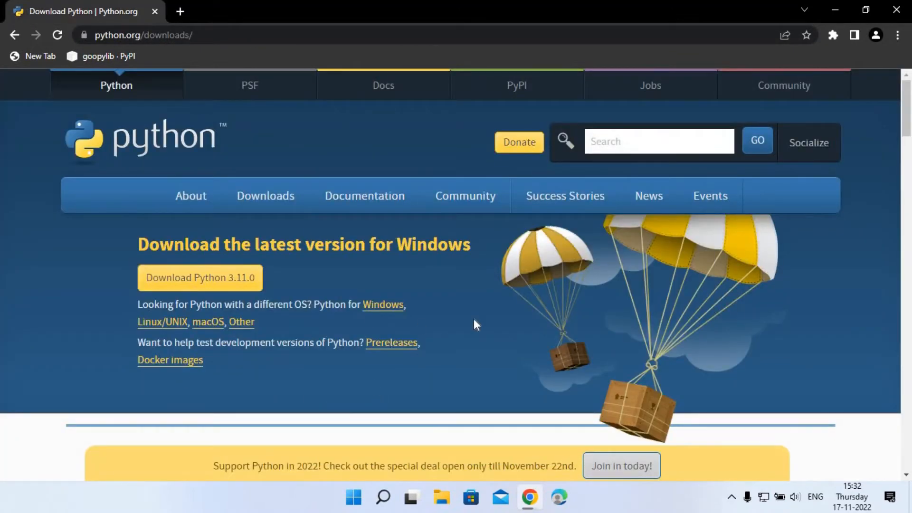
pyautogui.hotkey('ctrl', 'j')
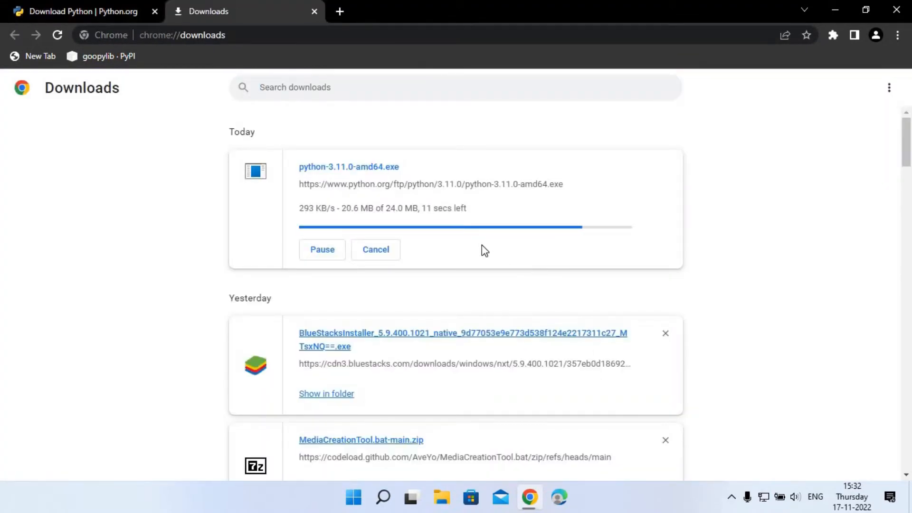
pyautogui.click(896, 10)
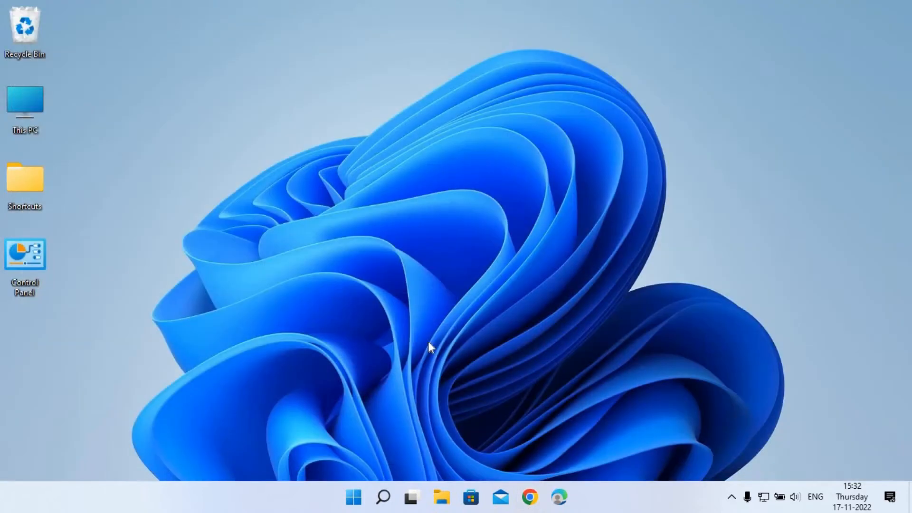
# Step: Open the Downloads folder in File Explorer and run python-3.11.0-amd64.exe as administrator
pyautogui.click(446, 497)
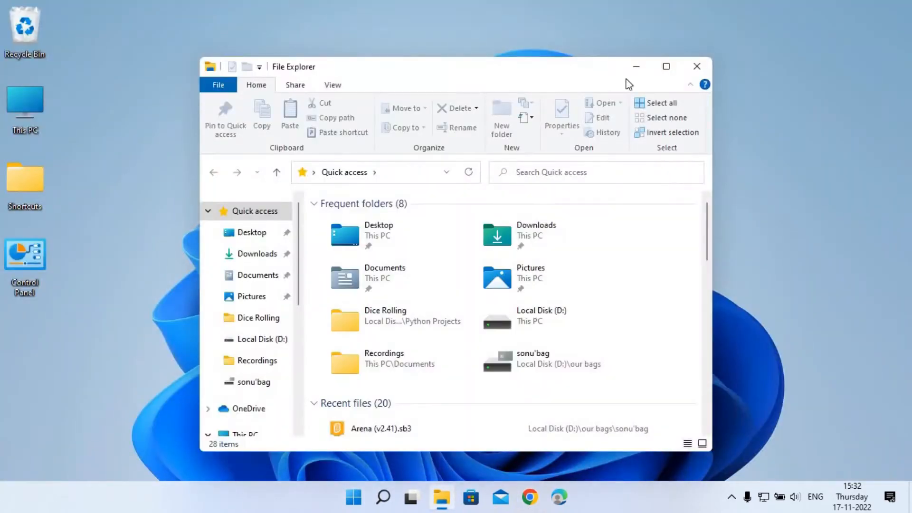
pyautogui.click(666, 67)
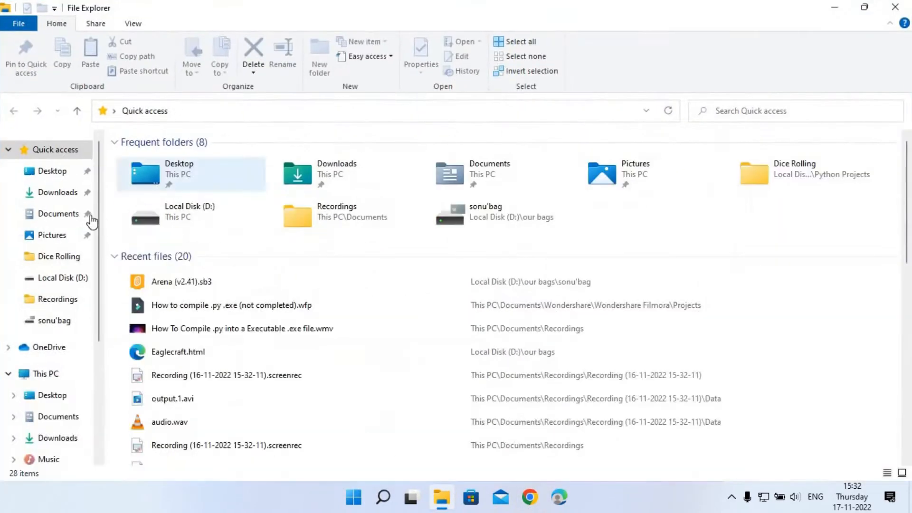
pyautogui.click(60, 198)
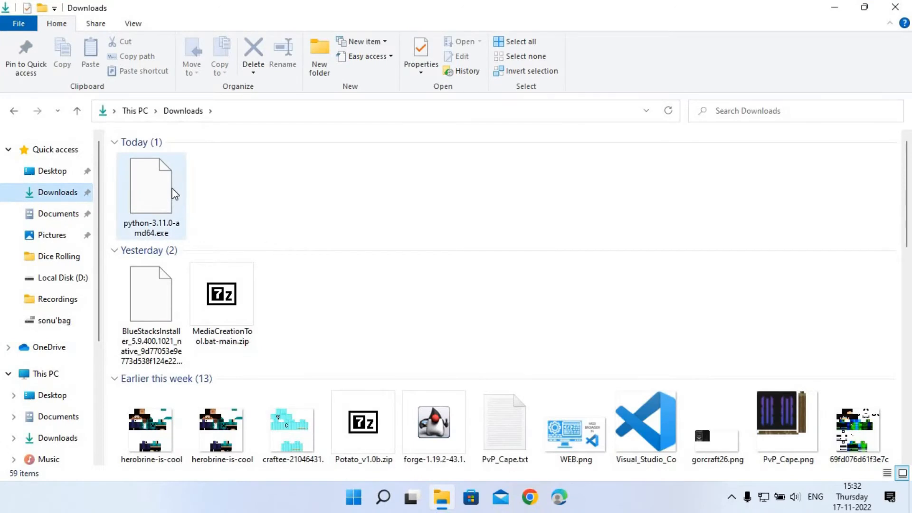
pyautogui.click(174, 192)
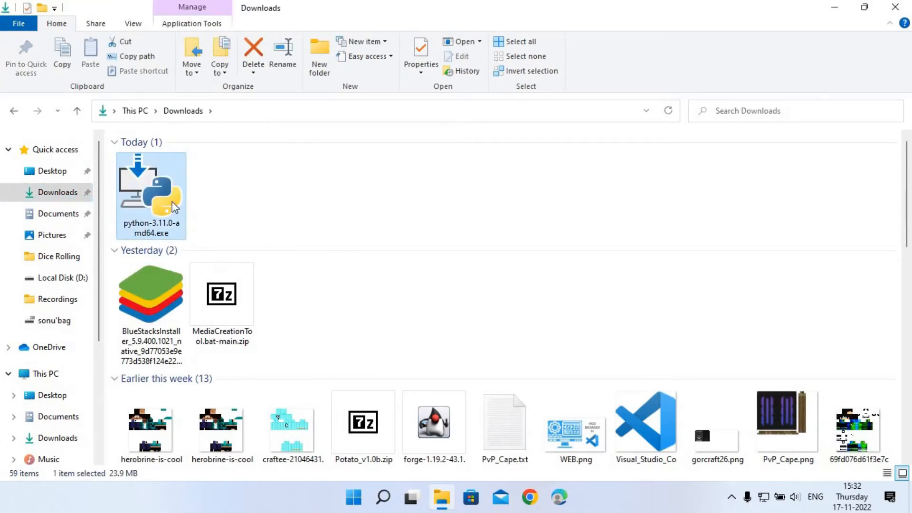
pyautogui.rightClick(159, 201)
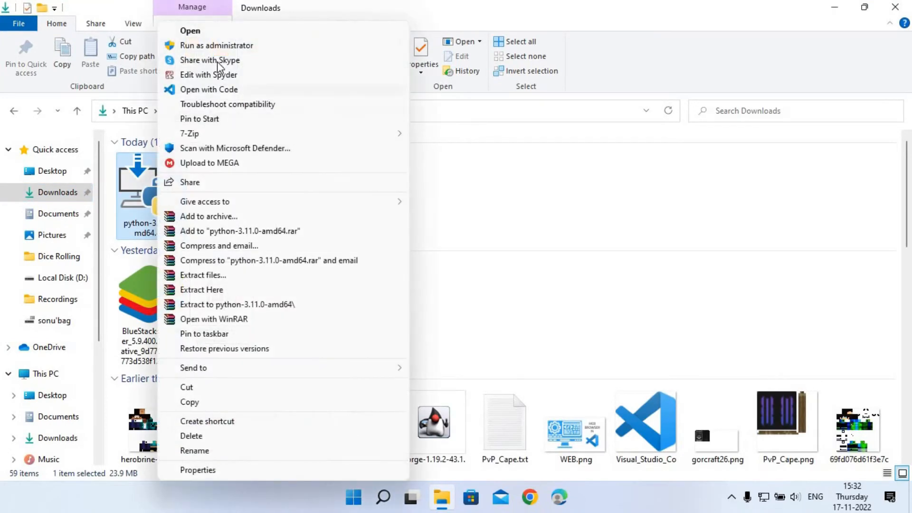
pyautogui.click(220, 48)
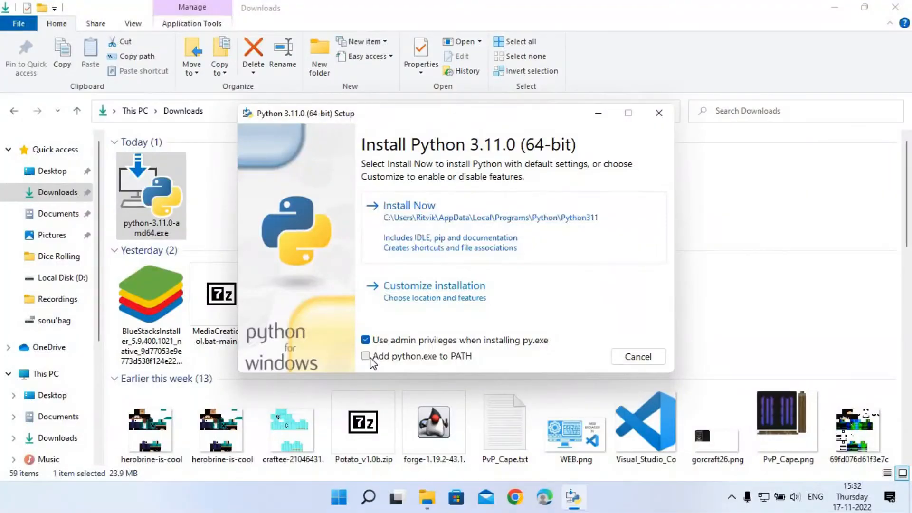
# Step: Install Python 3.11.0 through the customized installation, adding python.exe to PATH and installing for all users, and close the setup and File Explorer
pyautogui.click(366, 357)
pyautogui.click(407, 298)
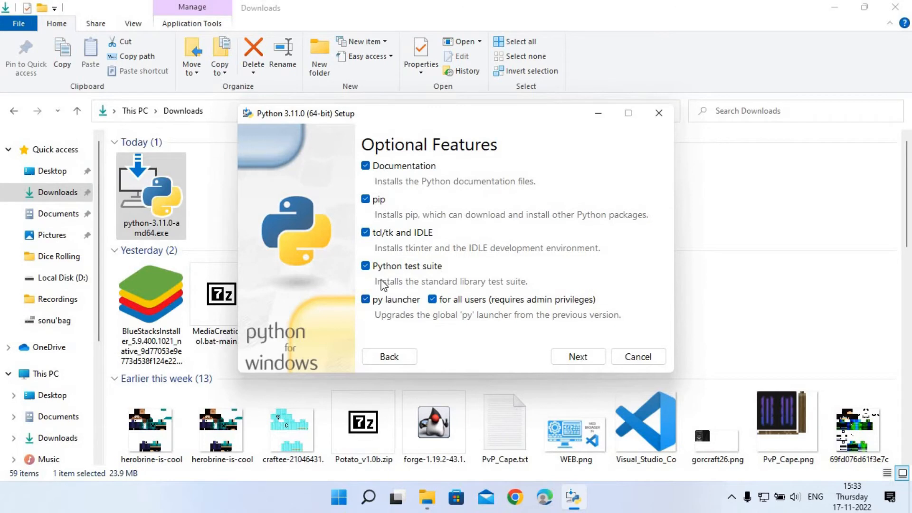
pyautogui.click(582, 362)
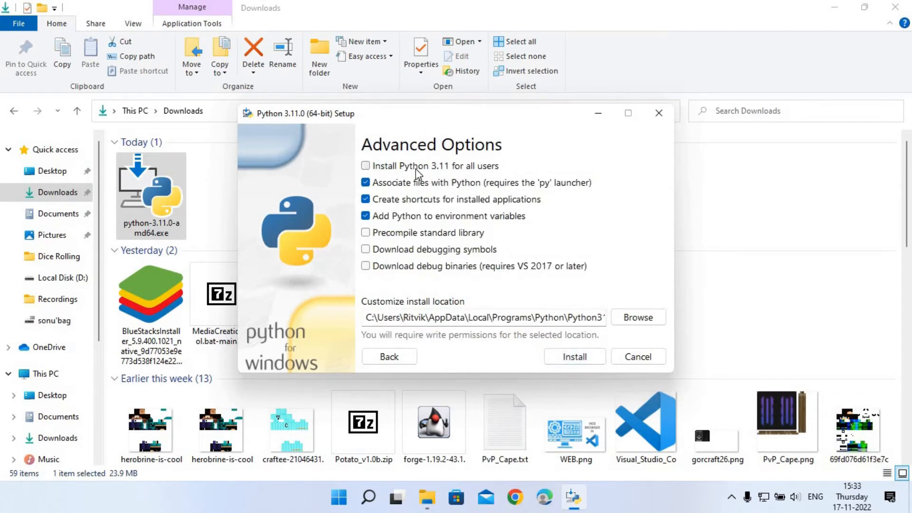
pyautogui.click(418, 170)
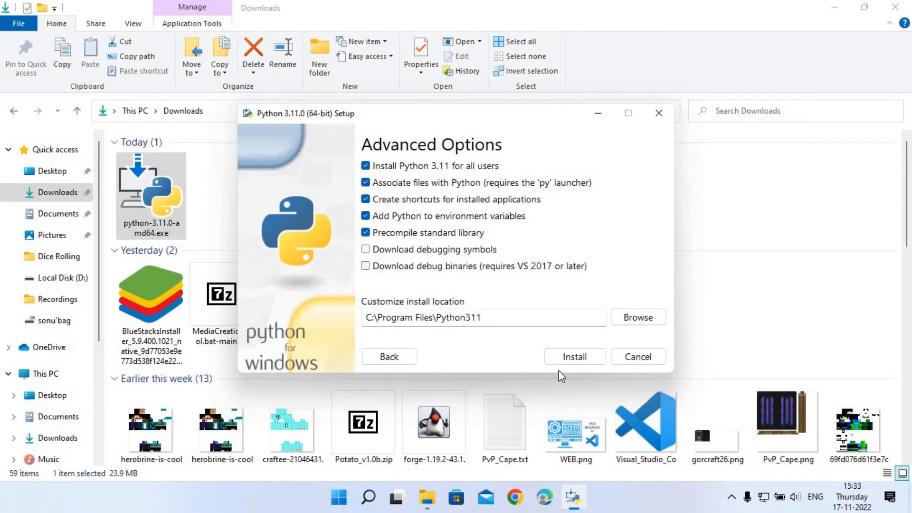
pyautogui.click(572, 357)
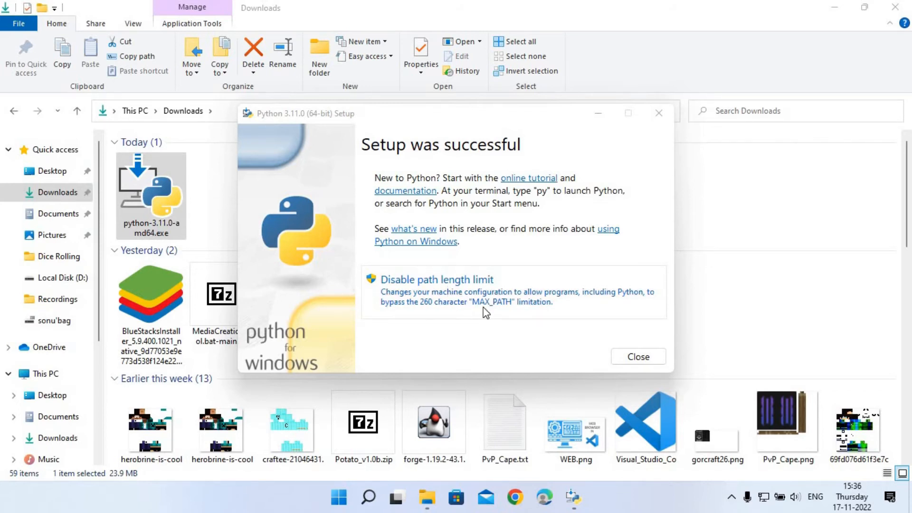
pyautogui.click(637, 357)
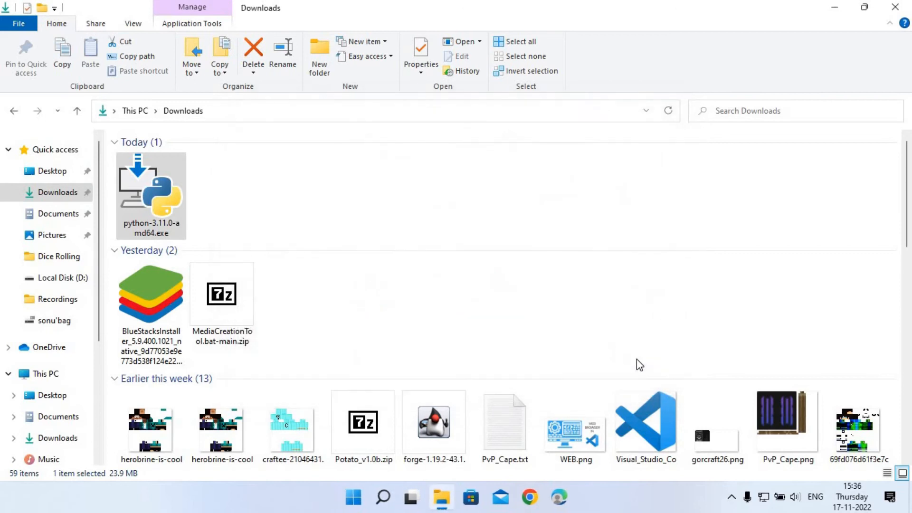
pyautogui.click(523, 299)
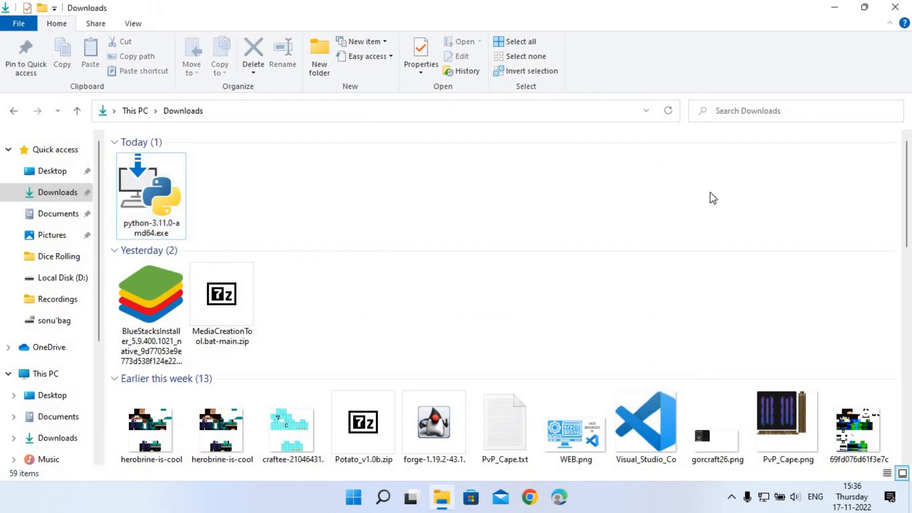
pyautogui.click(895, 8)
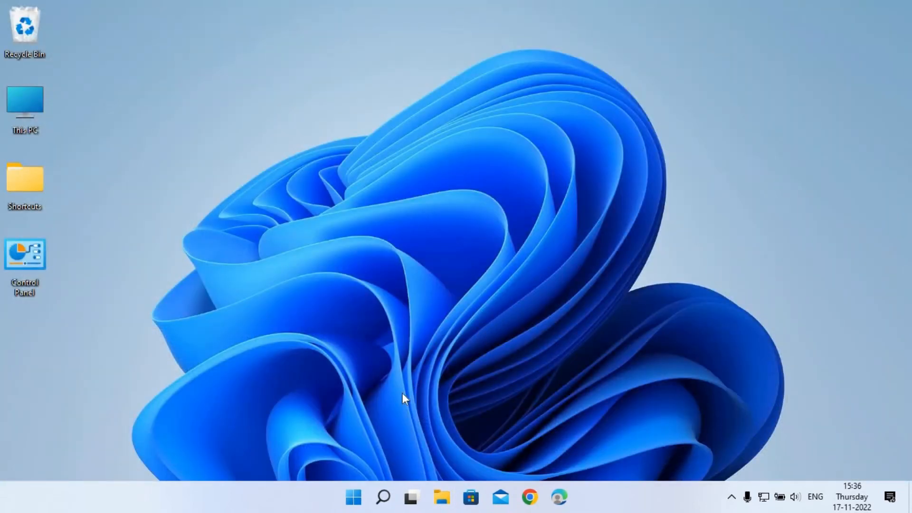
# Step: Search Windows for cmd and open a maximized Command Prompt window
pyautogui.click(354, 497)
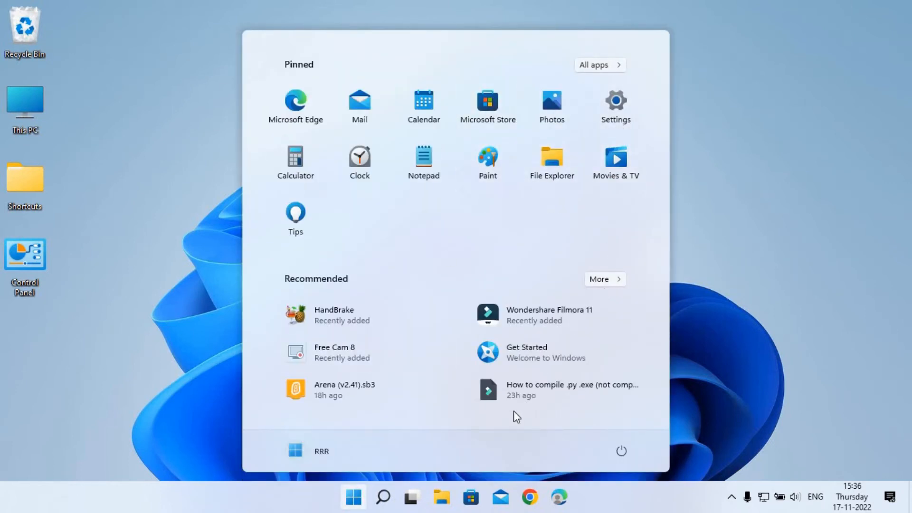
pyautogui.click(383, 496)
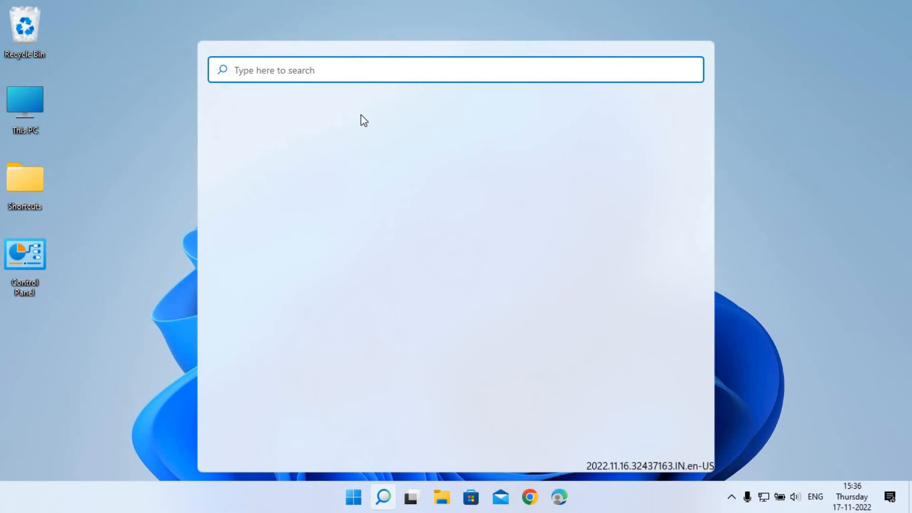
pyautogui.write('cmd')
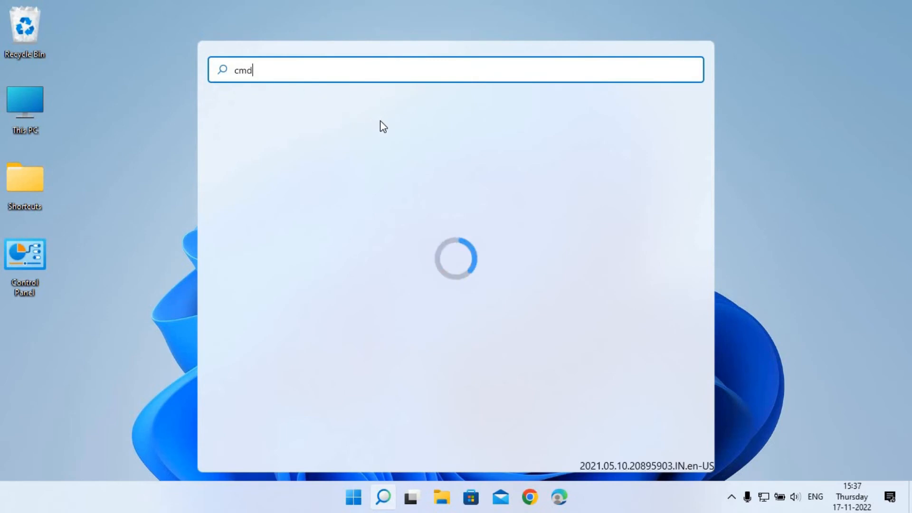
pyautogui.click(299, 167)
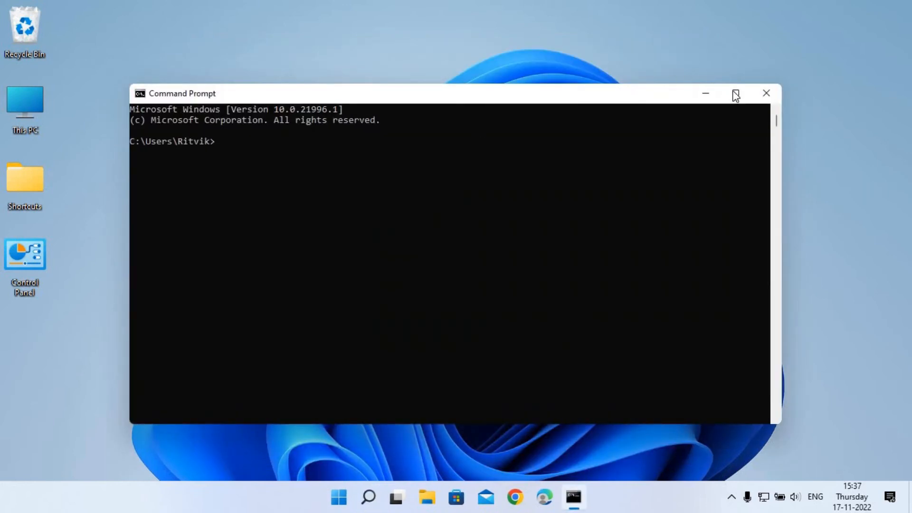
pyautogui.click(734, 93)
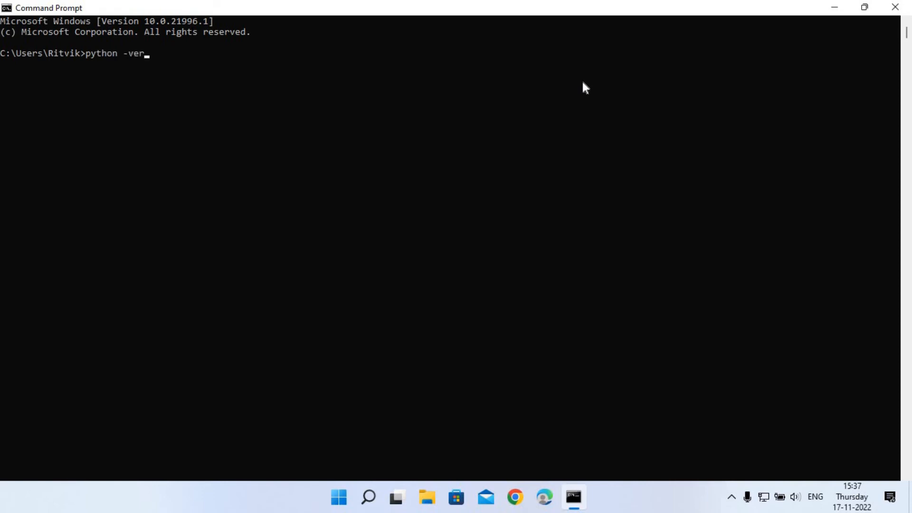
# Step: Query the installed Python version with python -version and again with python --version, and examine the reported version
pyautogui.press('Return')
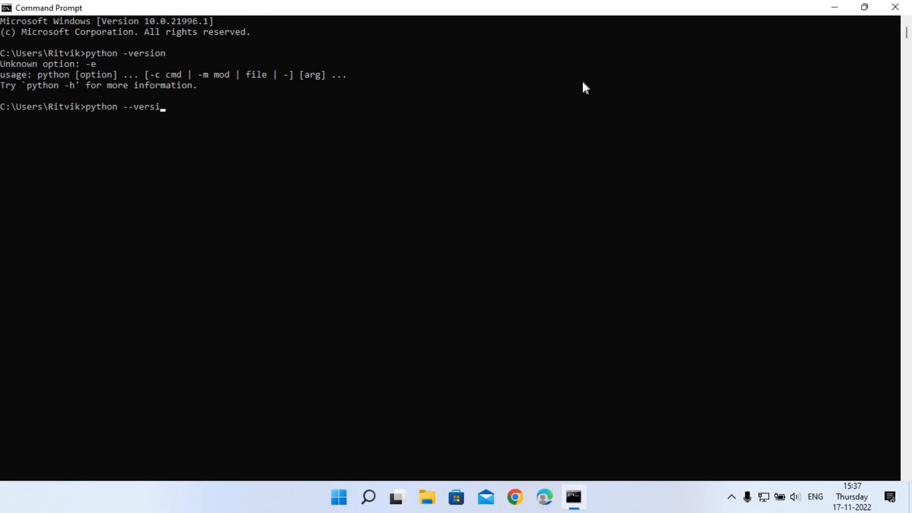
pyautogui.press('Return')
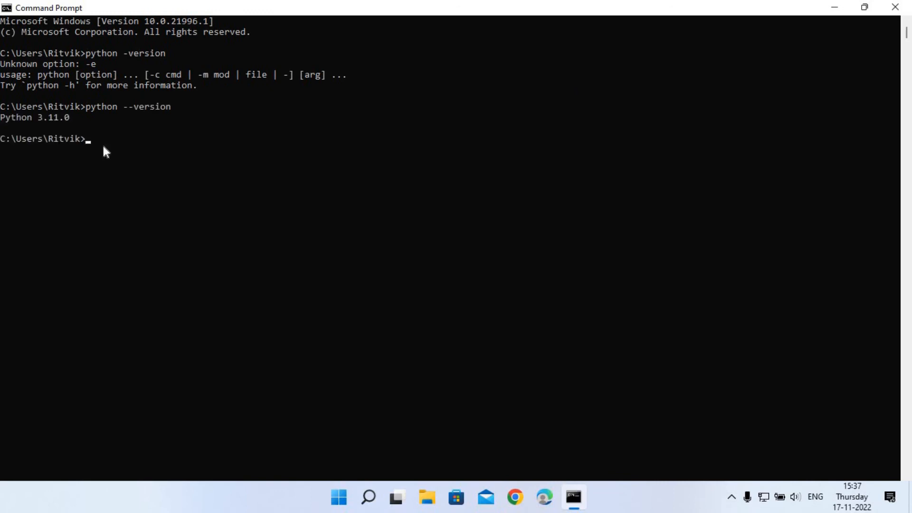
pyautogui.moveTo(2, 116); pyautogui.dragTo(66, 113)
pyautogui.click(67, 113)
pyautogui.click(179, 148)
# Step: Run pip and pip3 to check that the package manager responds, and close the Command Prompt
pyautogui.write('pip3')
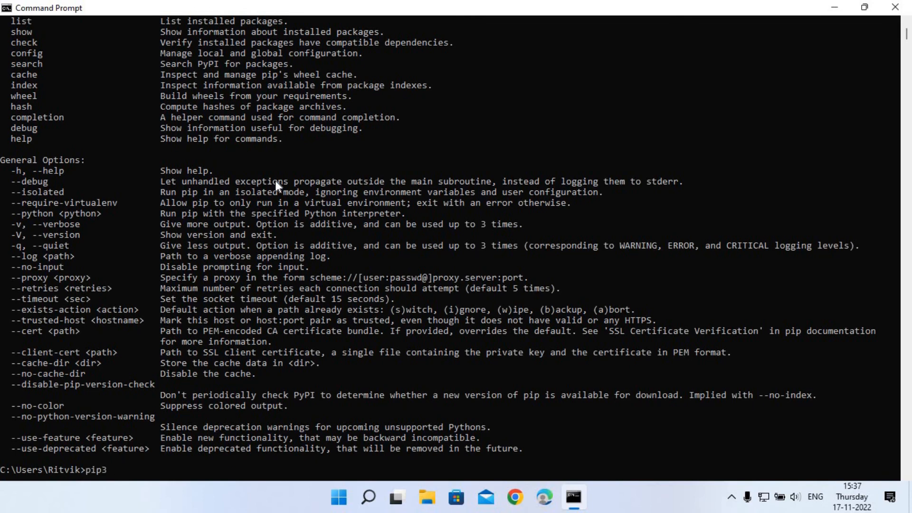
pyautogui.press('Return')
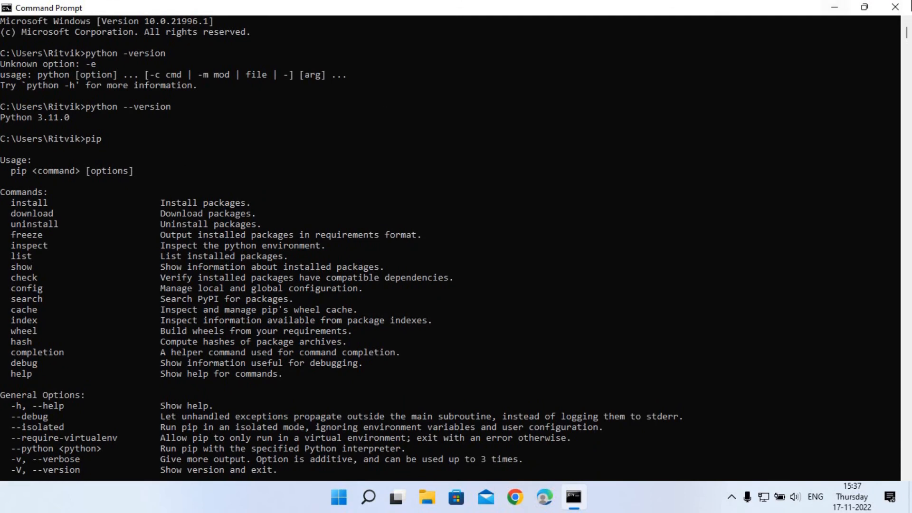
pyautogui.click(895, 7)
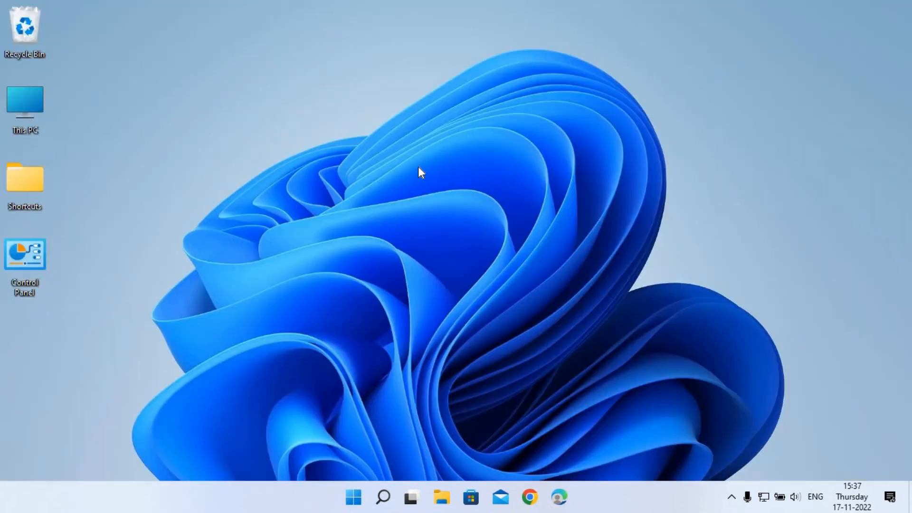